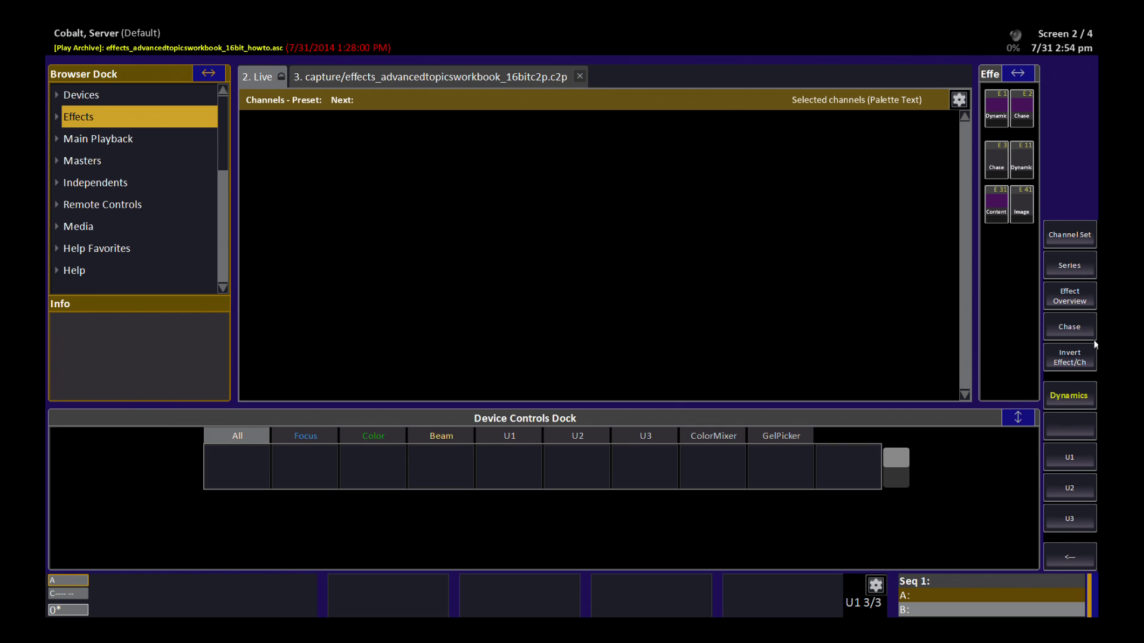
Step: Open the list of effect layouts under the image effects
key("Right")
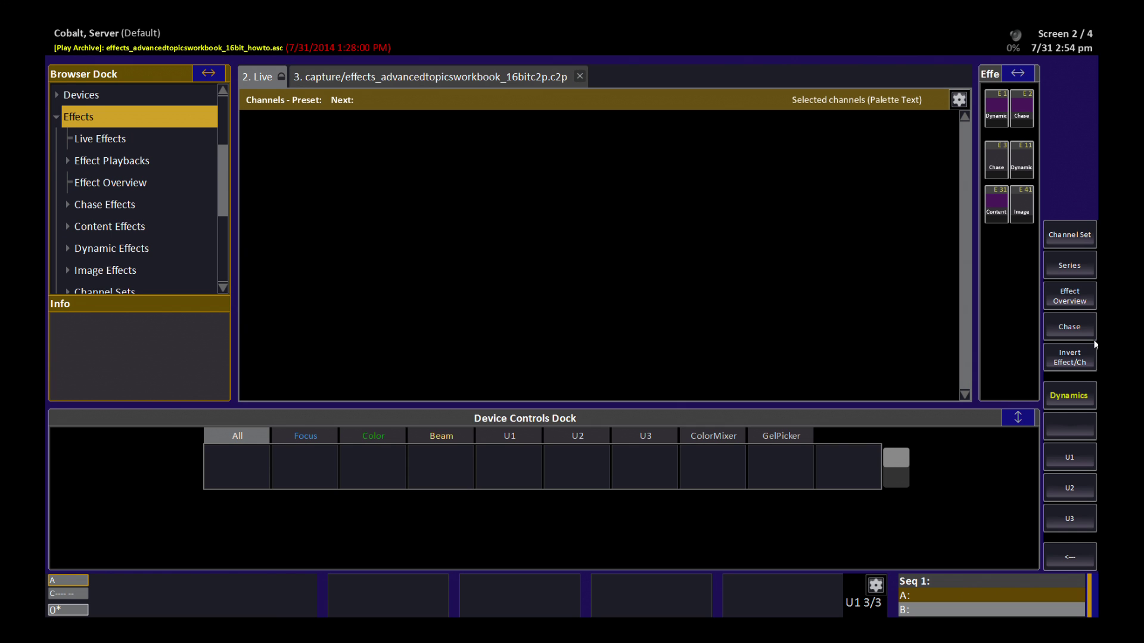
key("Down")
key("Down")
key("Down")
key("Down")
key("Down")
key("Down")
key("Down")
key("Down")
key("Down")
key("Down")
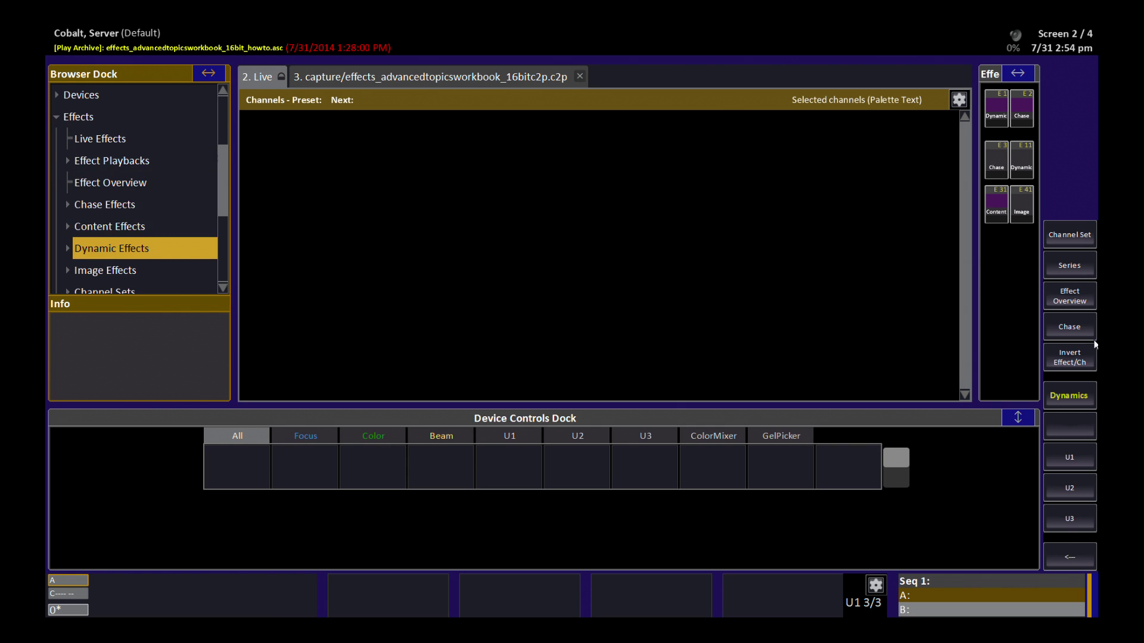
key("Up")
key("Up")
key("Up")
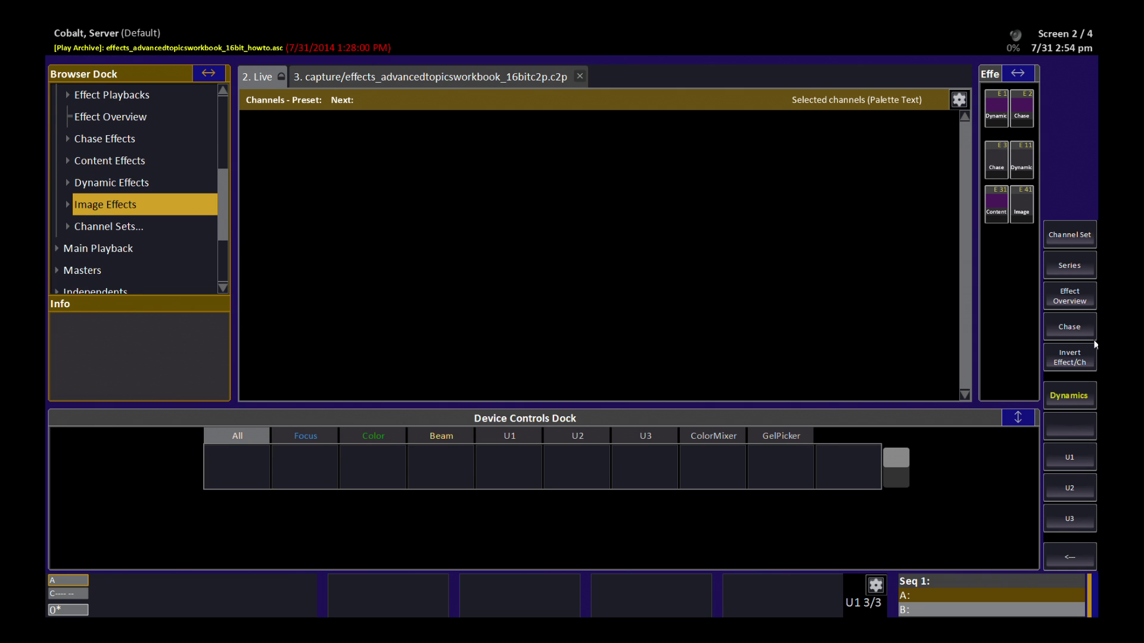
key("Right")
key("Down")
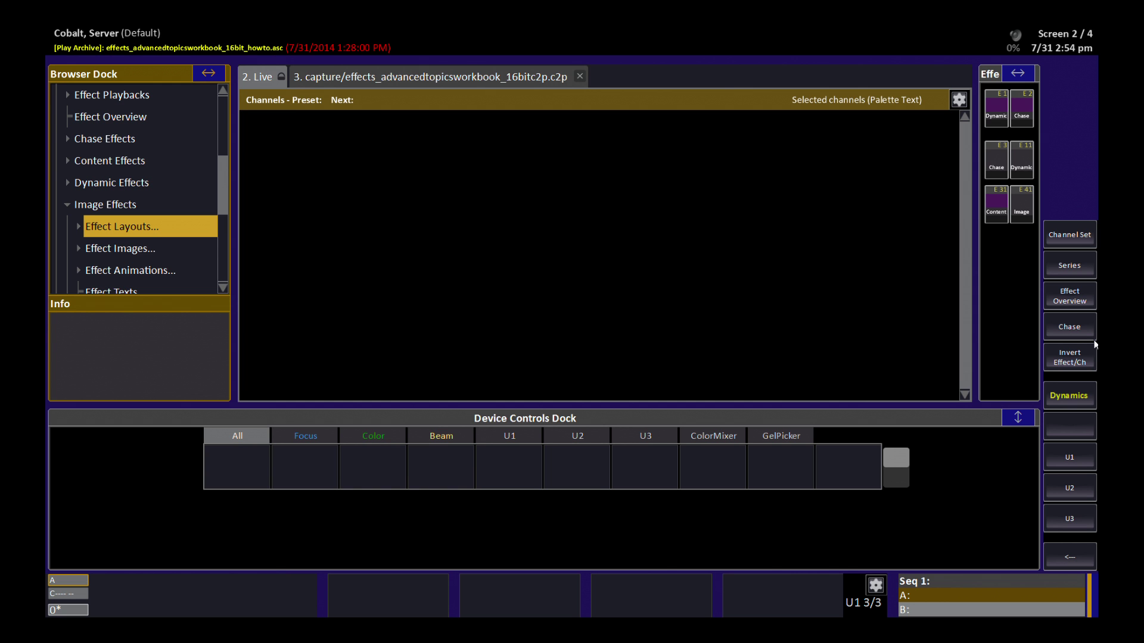
key("Return")
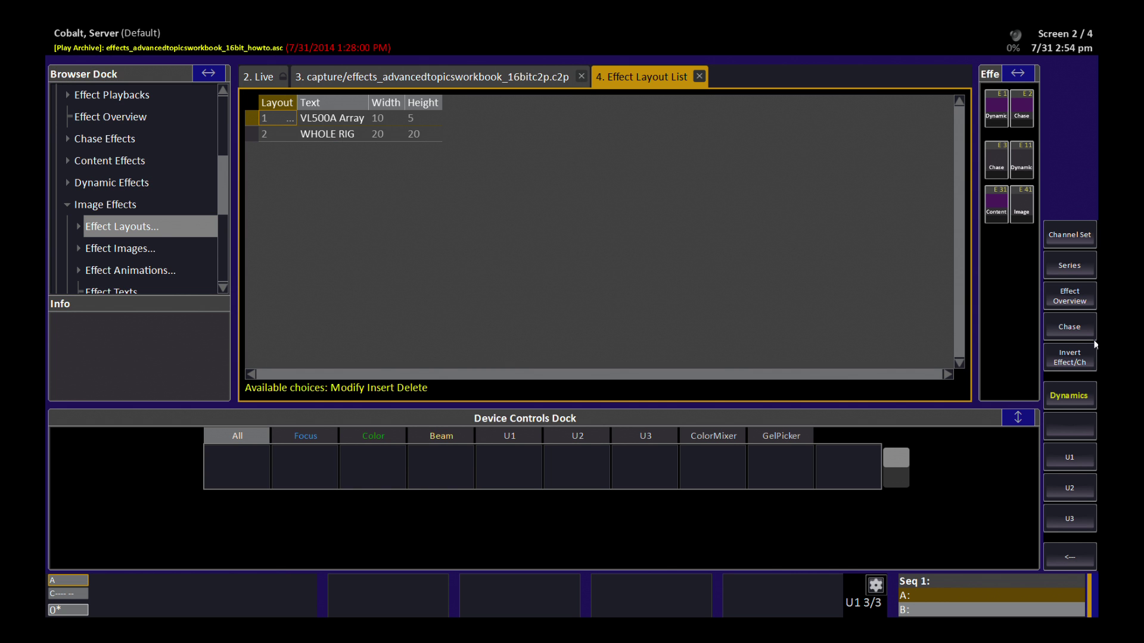
Step: Insert a new effect layout with a width of 10 and a height of 10
key("Down")
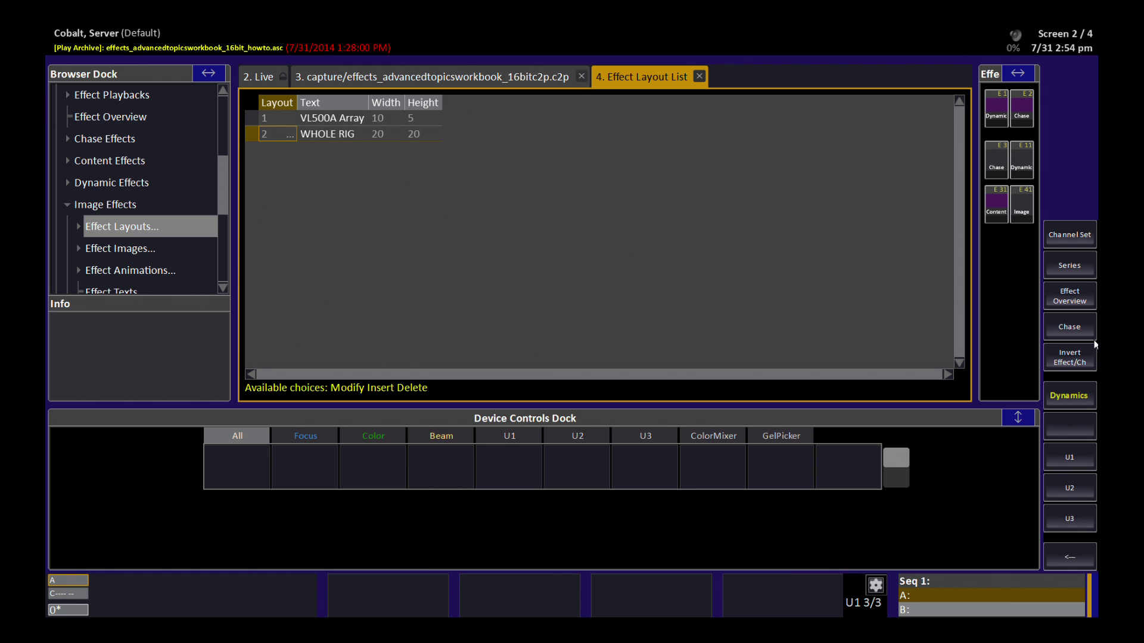
key("Insert")
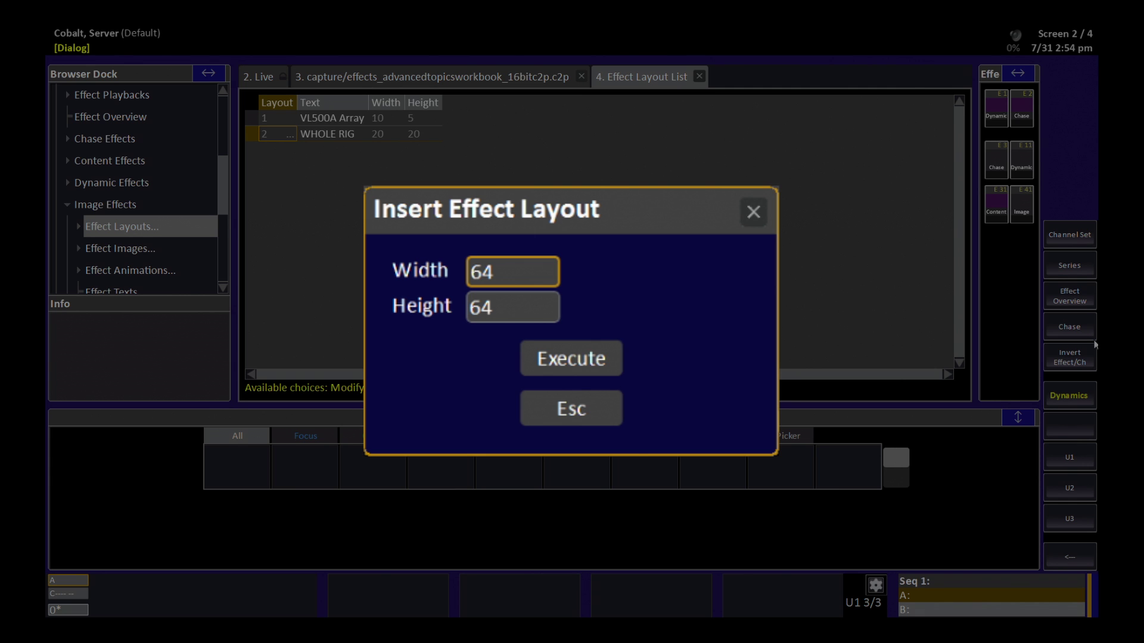
type("10")
key("Return")
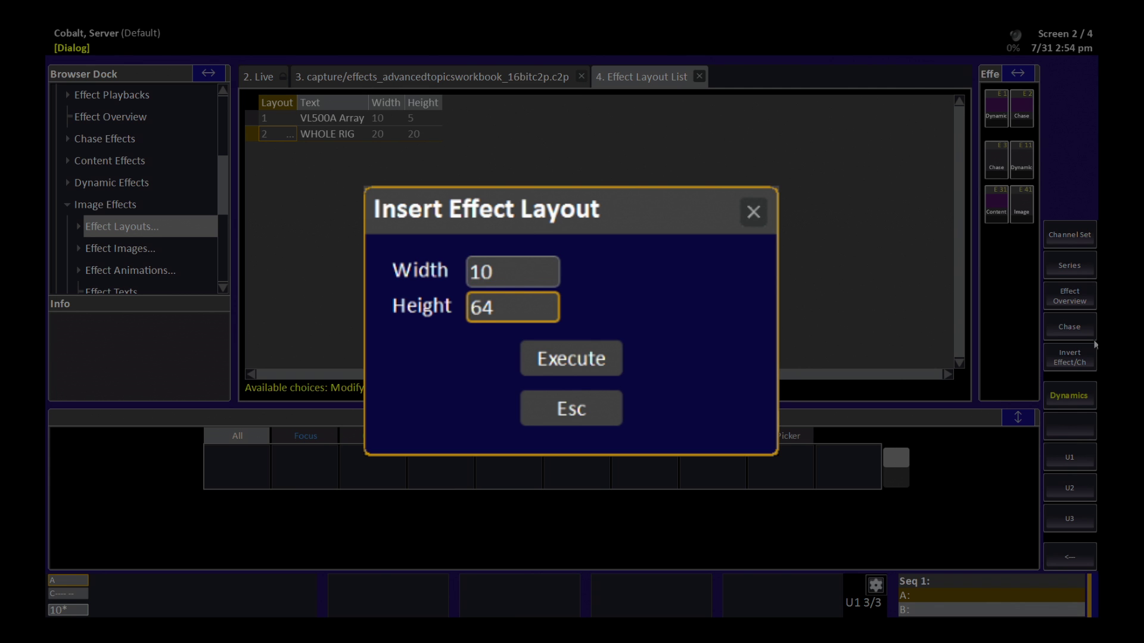
type("10")
key("Return")
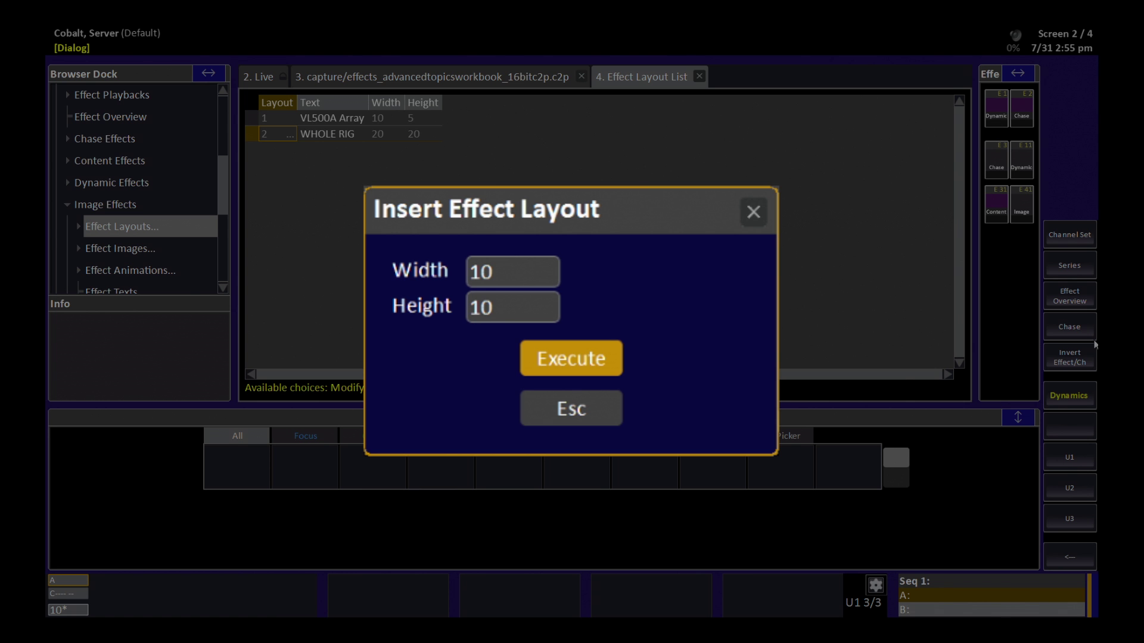
key("Return")
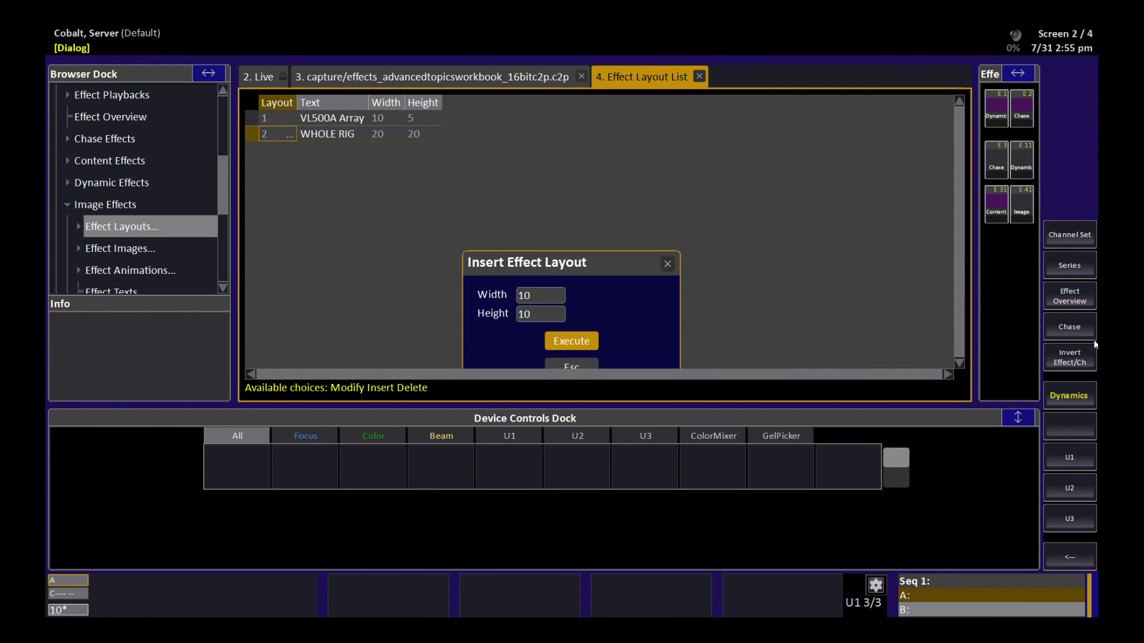
Step: Name layout 3 "New Layout" and open it in the Effect Layout Editor
key("Right")
key("Return")
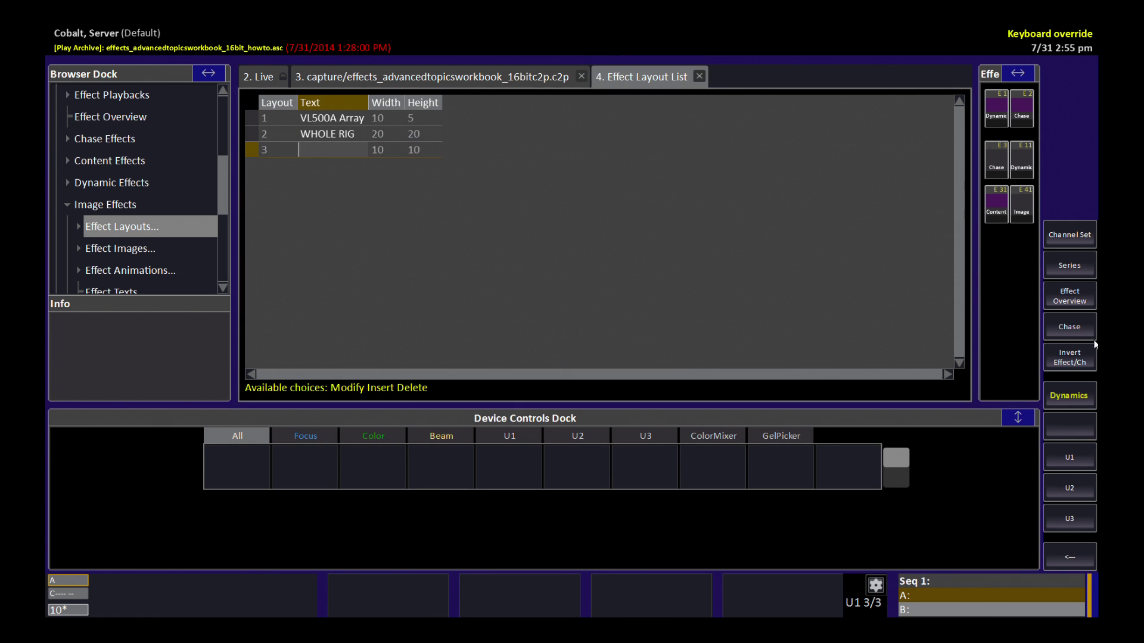
type("New Layout")
key("Return")
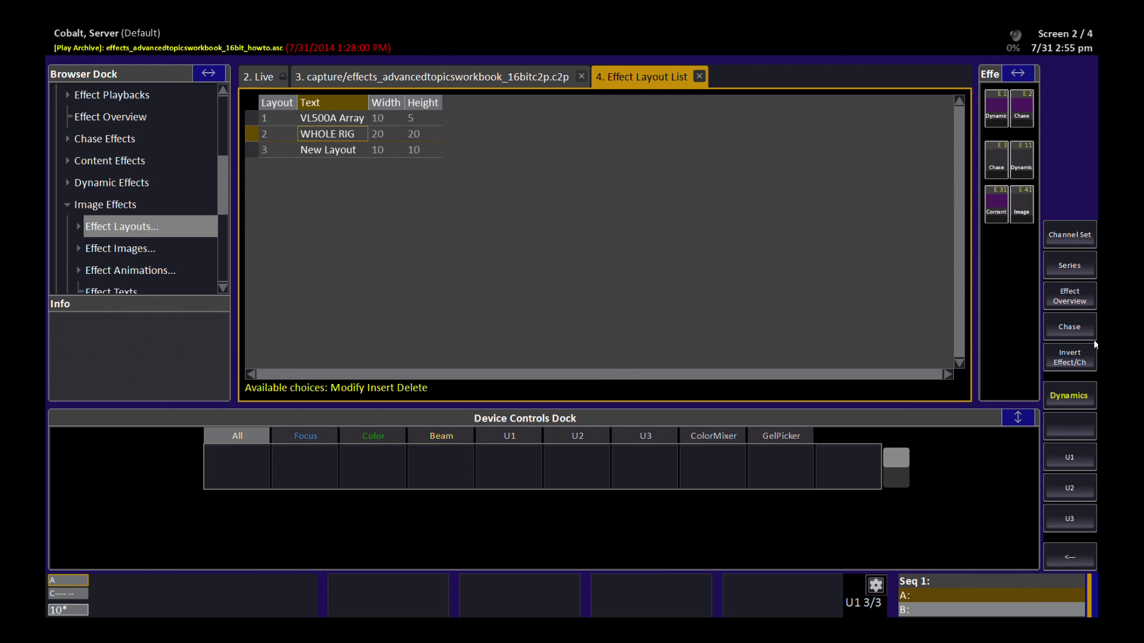
key("Left")
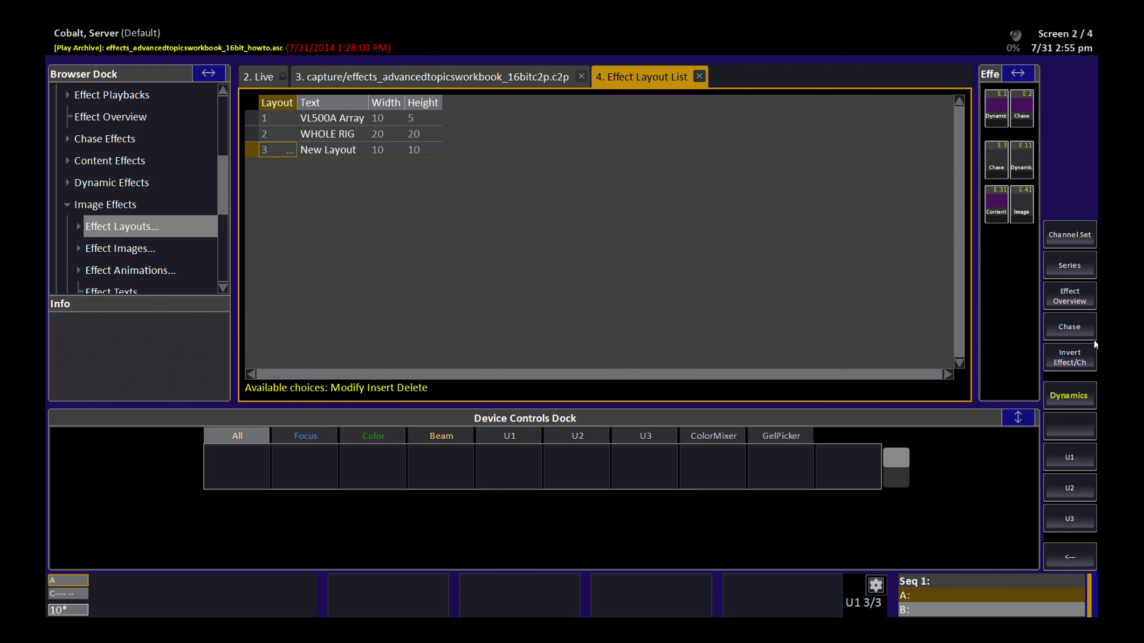
key("Return")
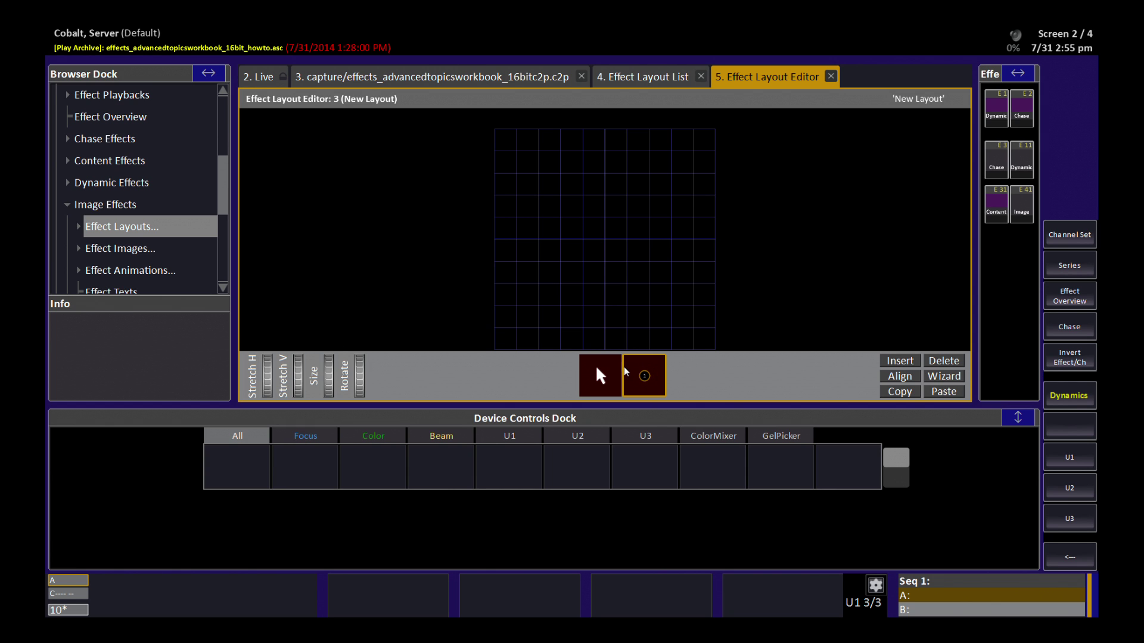
Step: Place channels 1 to 5 one by one around the middle of the layout grid and delete them all
left_click(527, 223)
left_click(571, 256)
left_click(593, 233)
left_click(643, 228)
left_click(659, 256)
key("Escape")
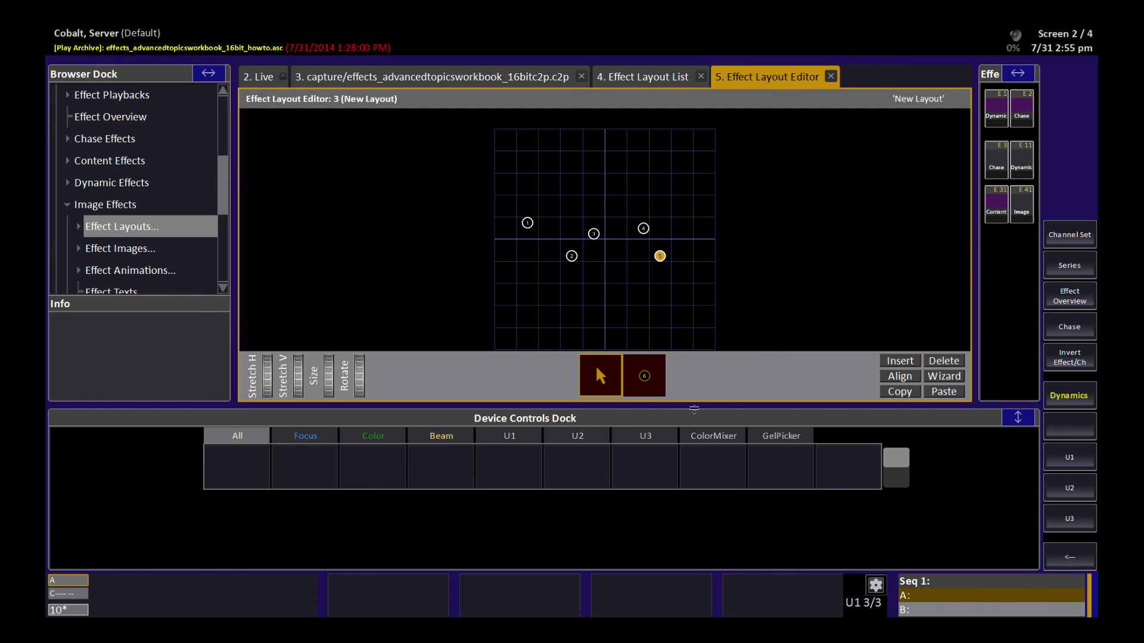
left_click_drag(505, 200, 715, 292)
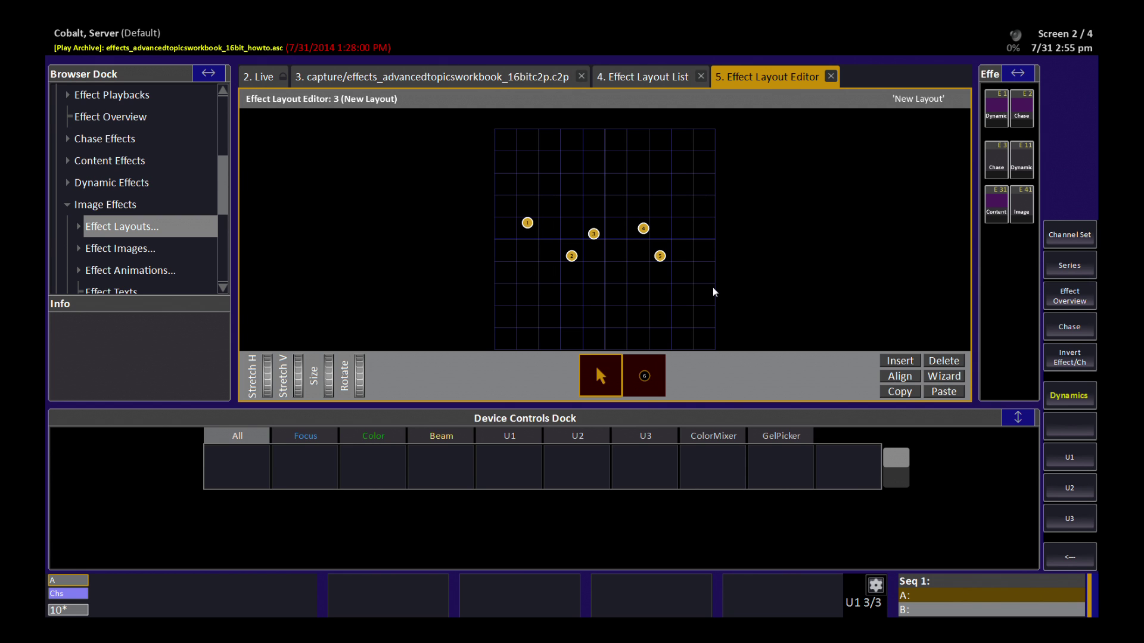
left_click(955, 362)
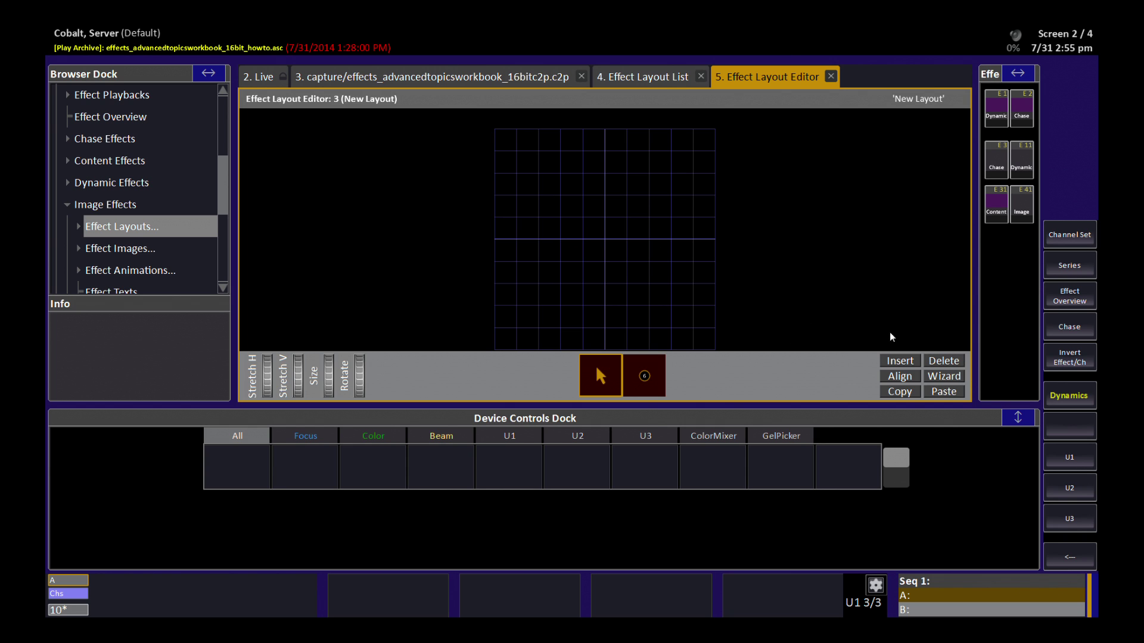
Step: Insert an array of channels with the wizard, using 10 columns and 5 rows starting at channel 101
left_click(959, 380)
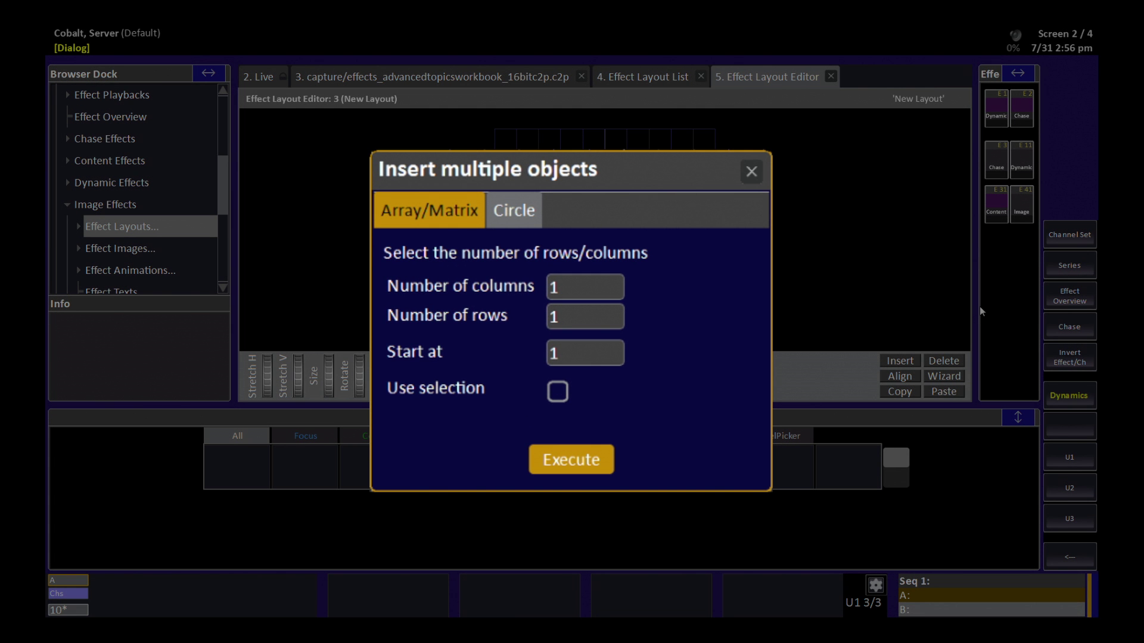
key("Tab")
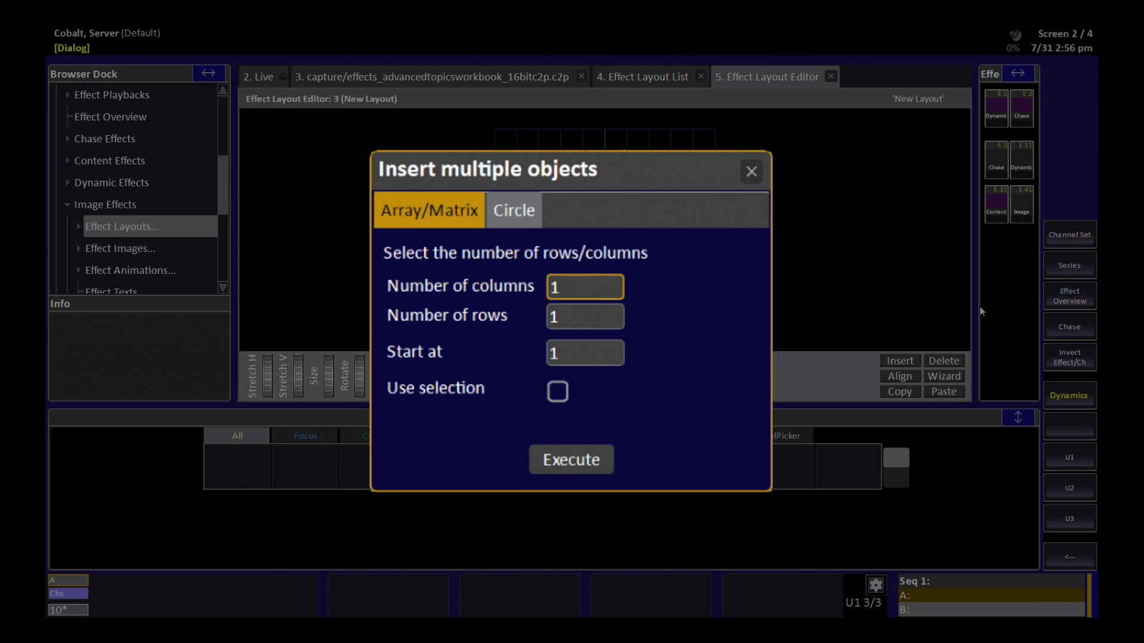
type("0")
key("Tab")
type("5")
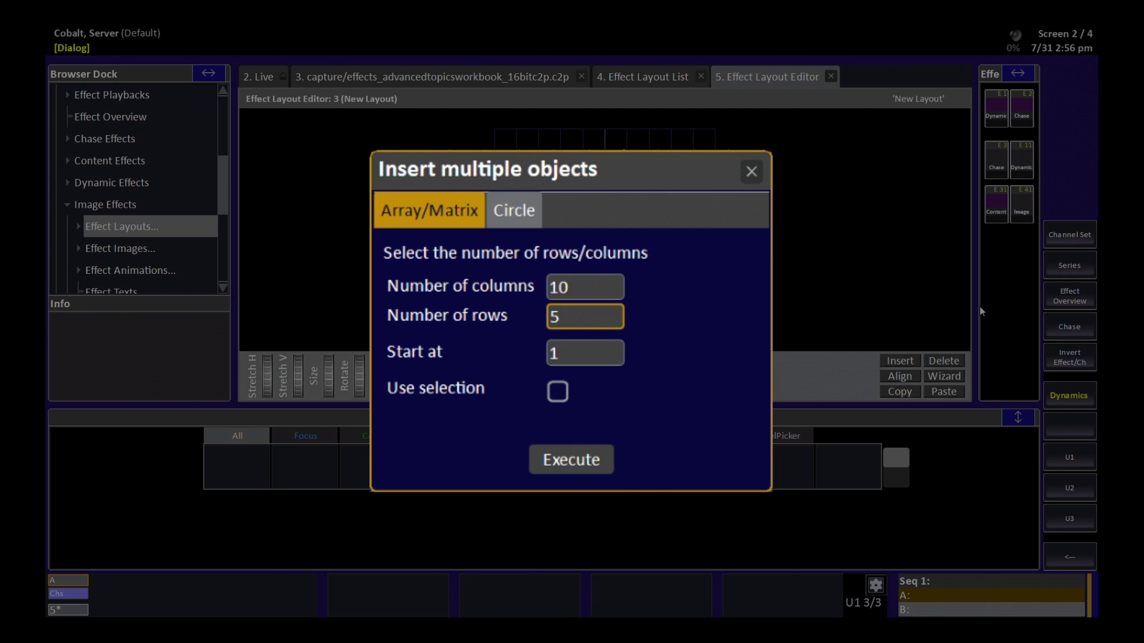
key("Tab")
type("101")
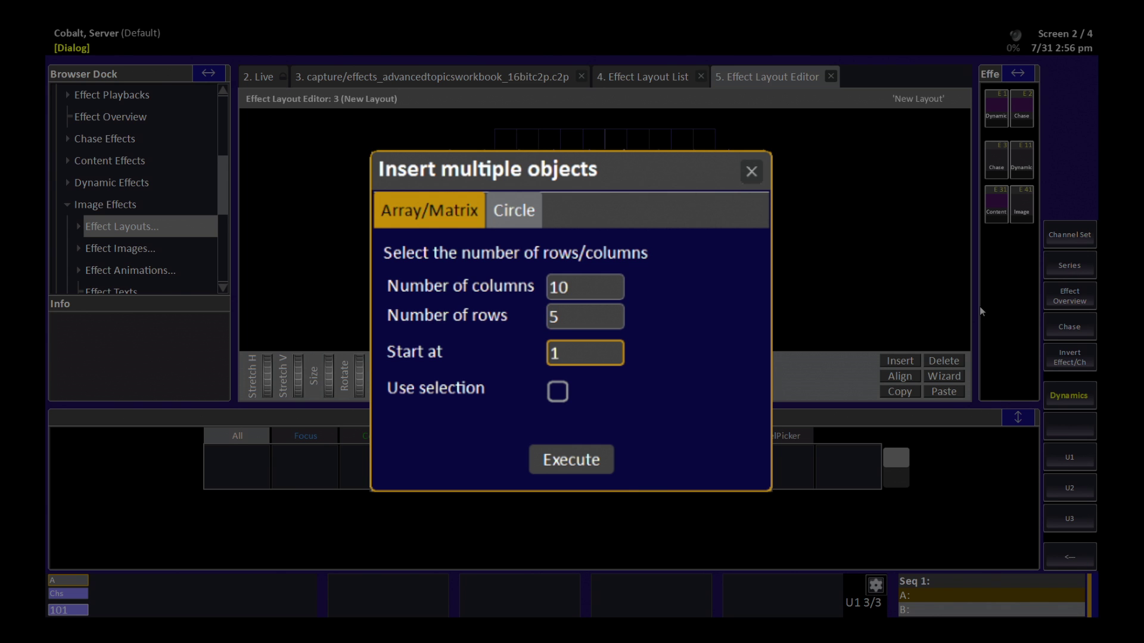
key("Return")
key("Tab")
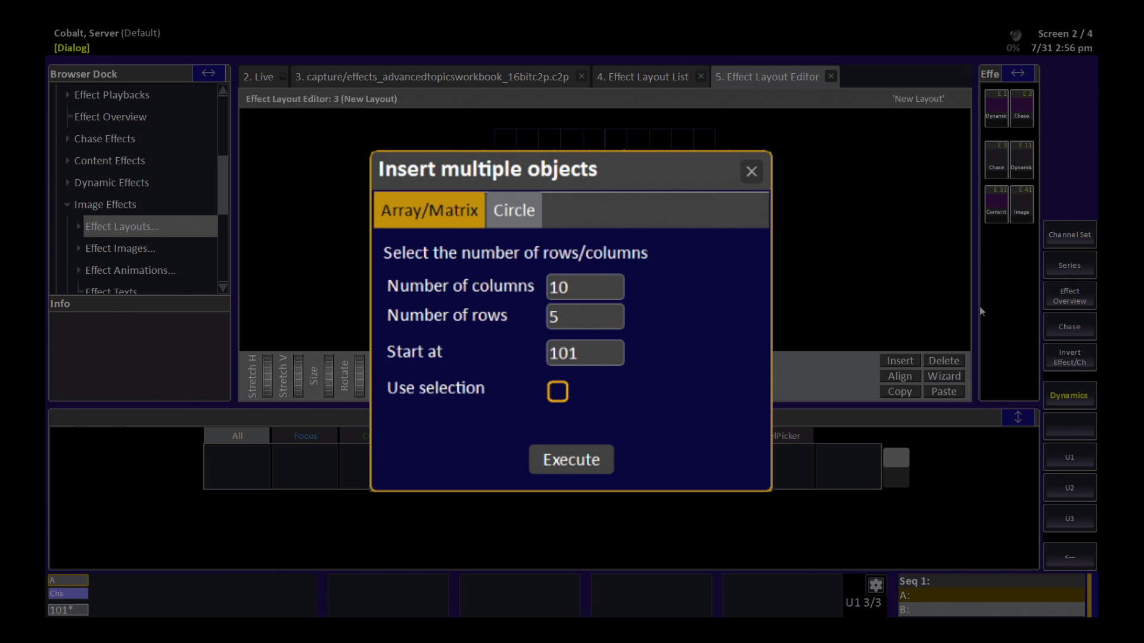
key("Tab")
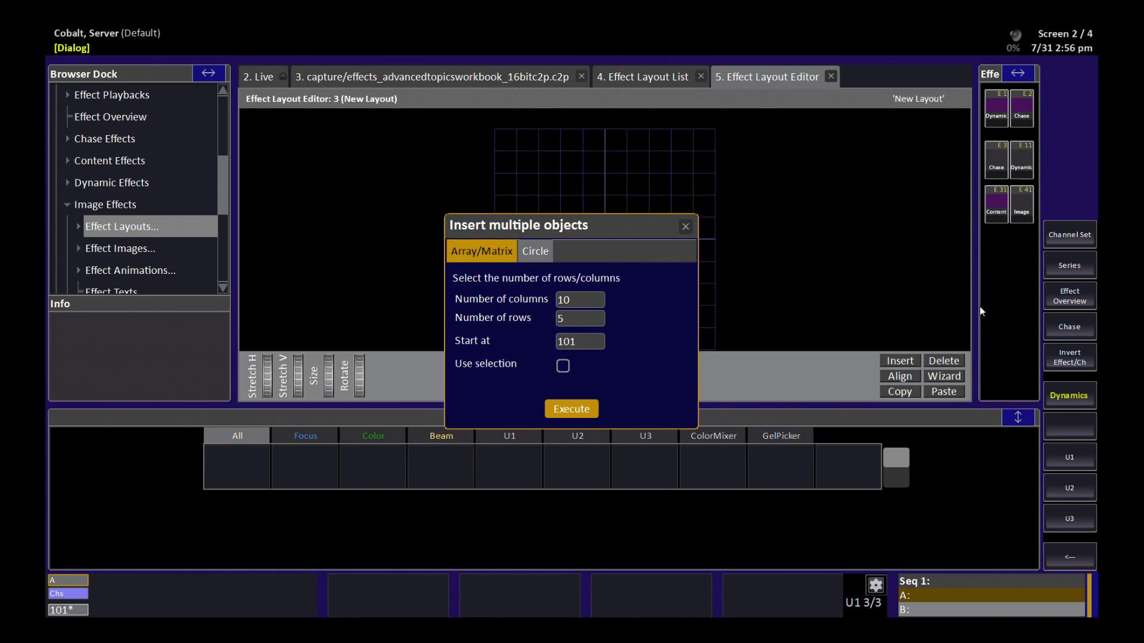
key("Return")
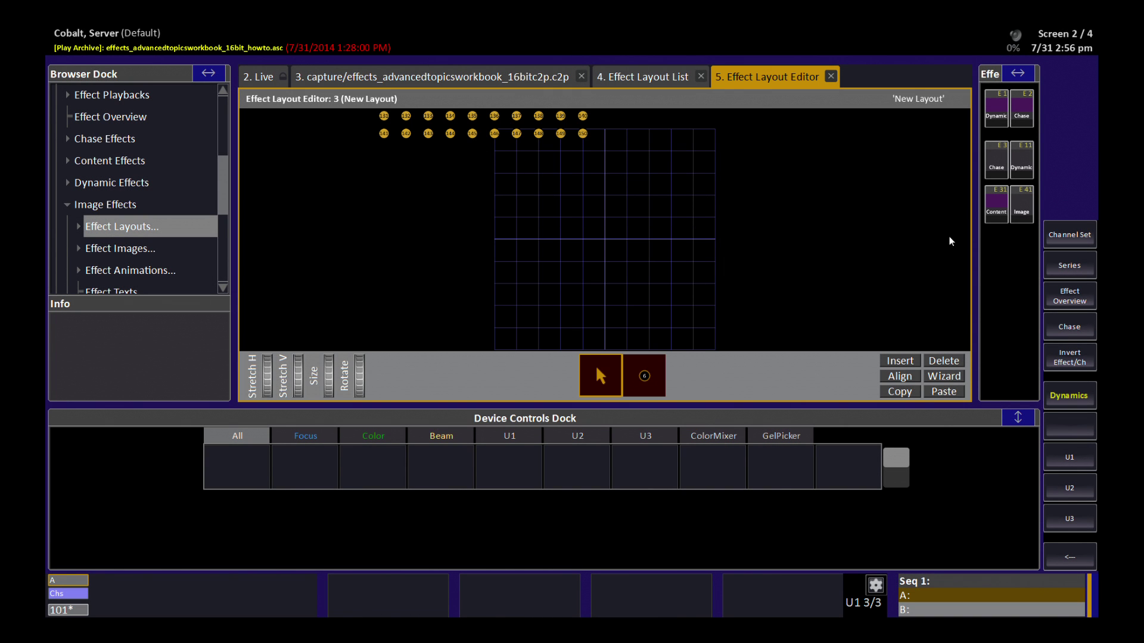
Step: Move the channel array onto the middle of the layout grid and close the layout editor and layout list
left_click_drag(473, 139, 590, 277)
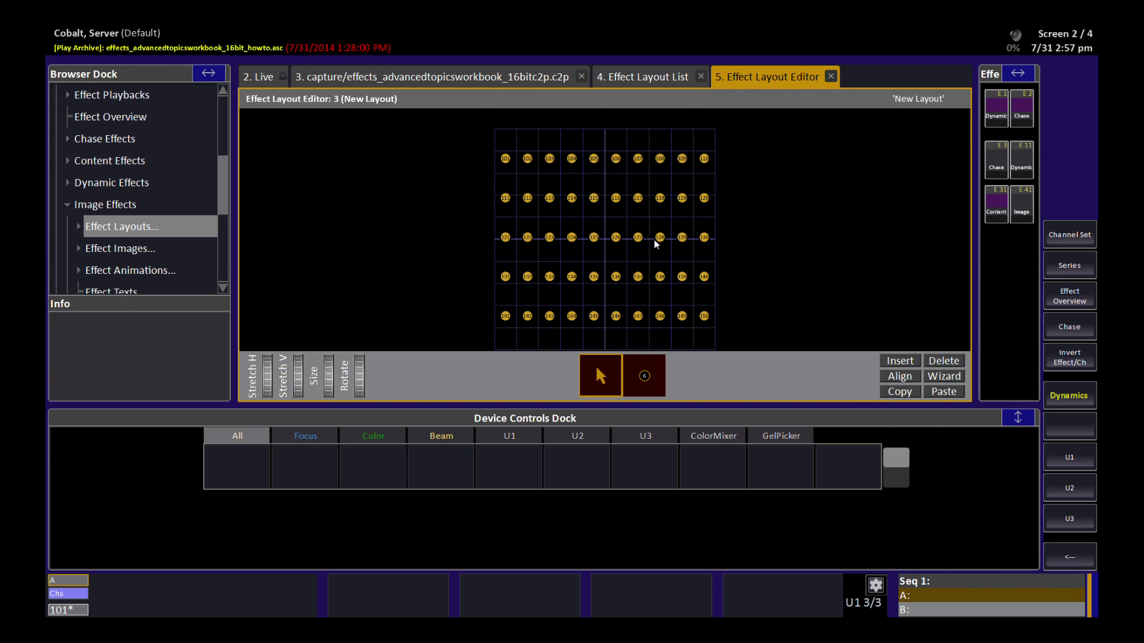
left_click_drag(637, 280, 638, 275)
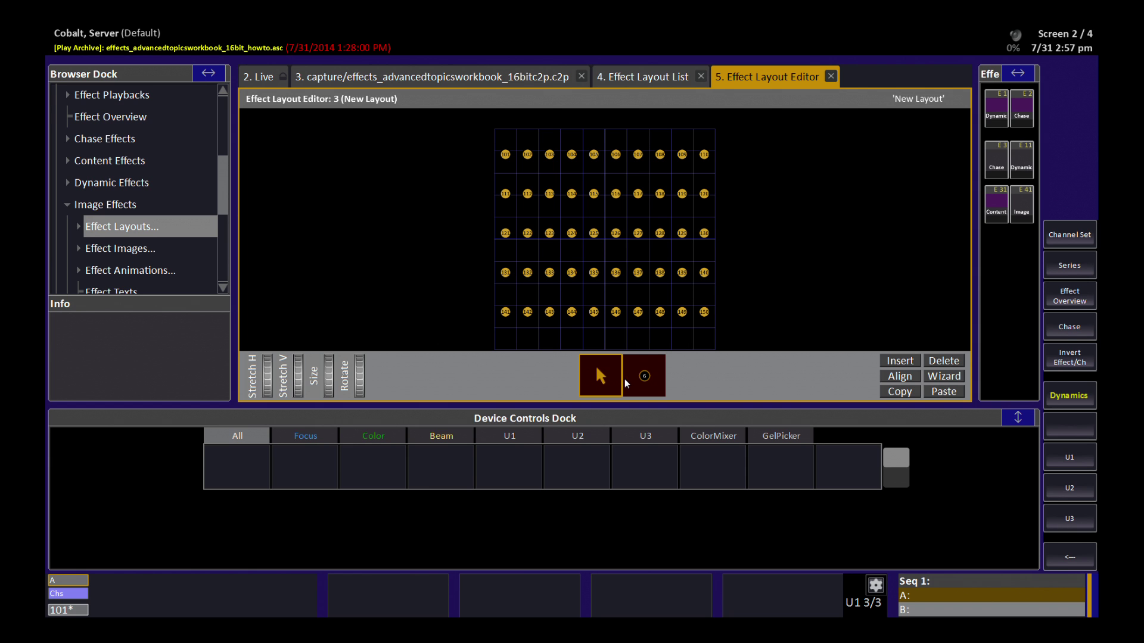
left_click(830, 77)
left_click(699, 76)
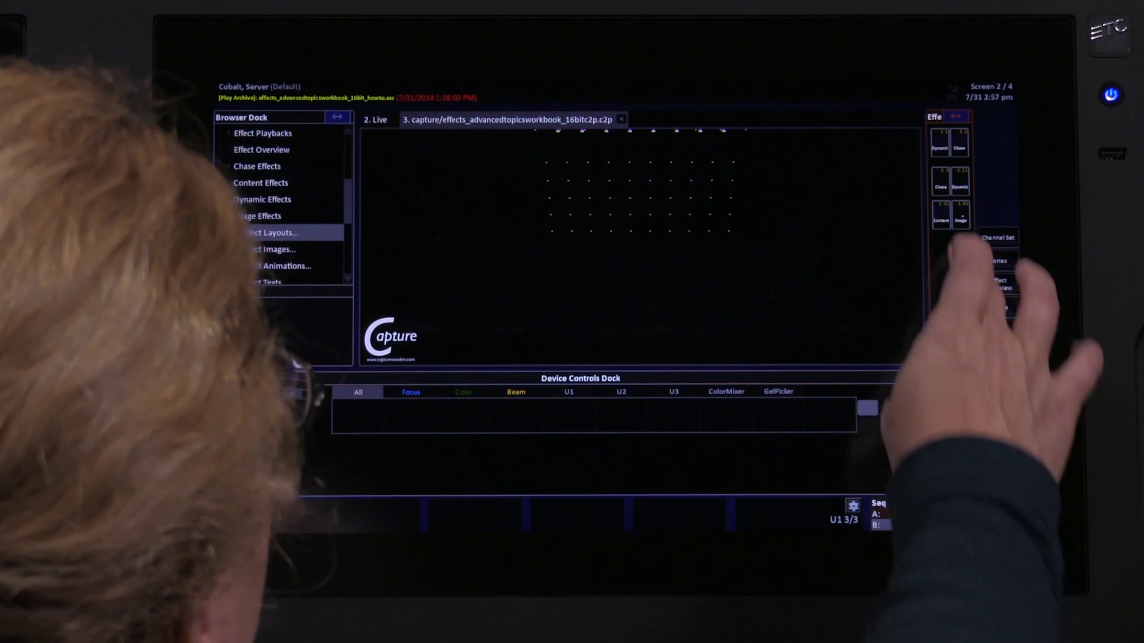
Step: Select image effect 41, assign New Layout as its layout and run it at full
left_click(1069, 235)
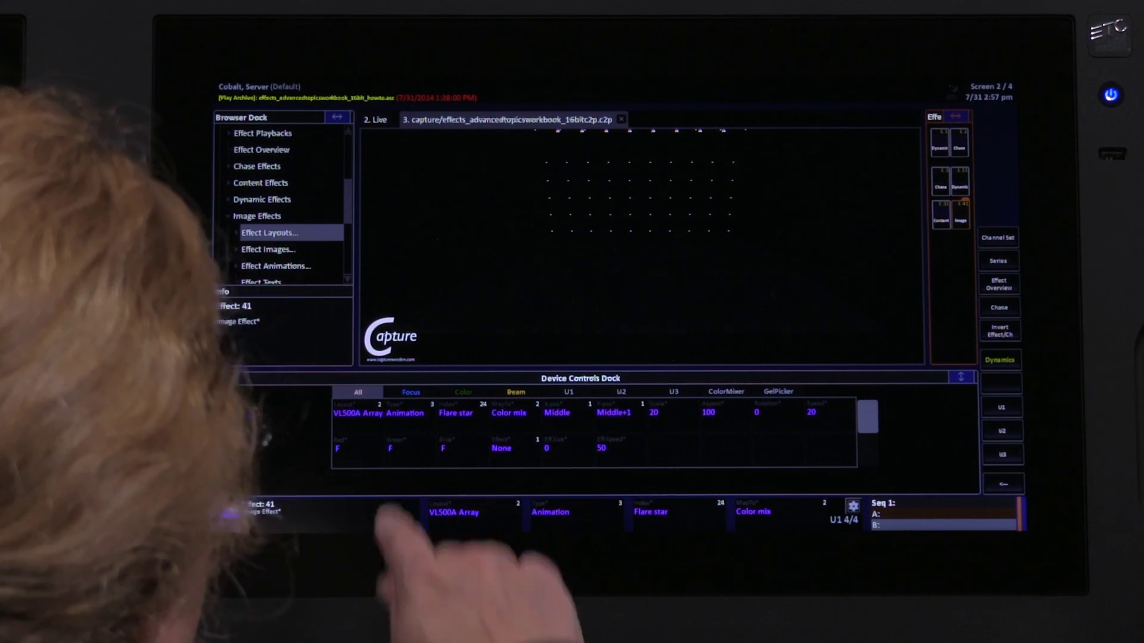
left_click(357, 413)
left_click(518, 421)
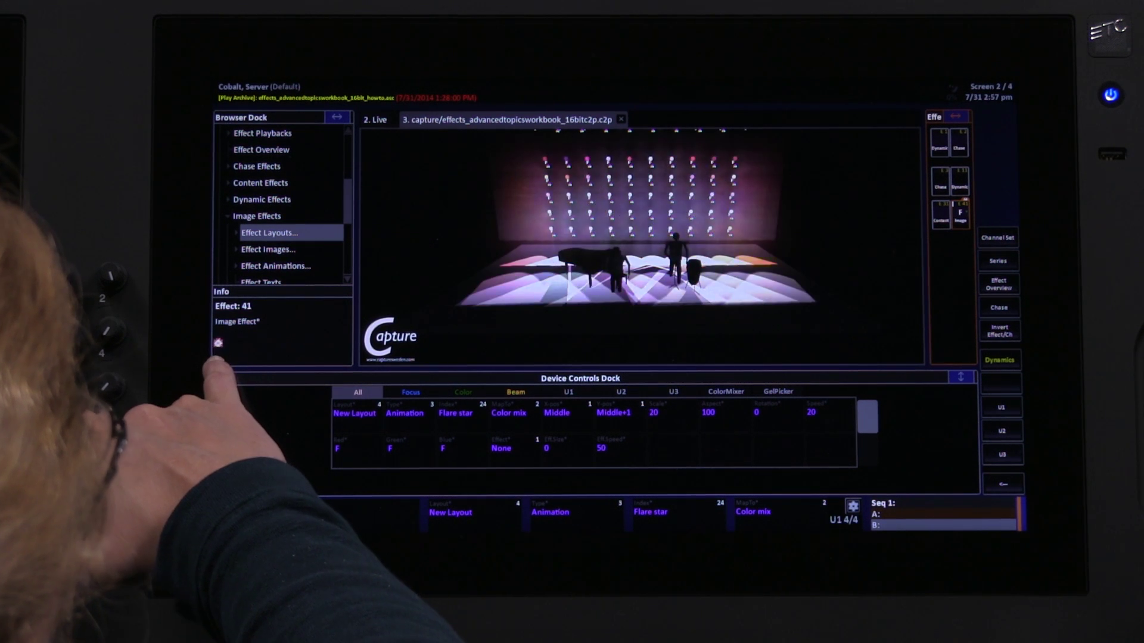
left_click(218, 343)
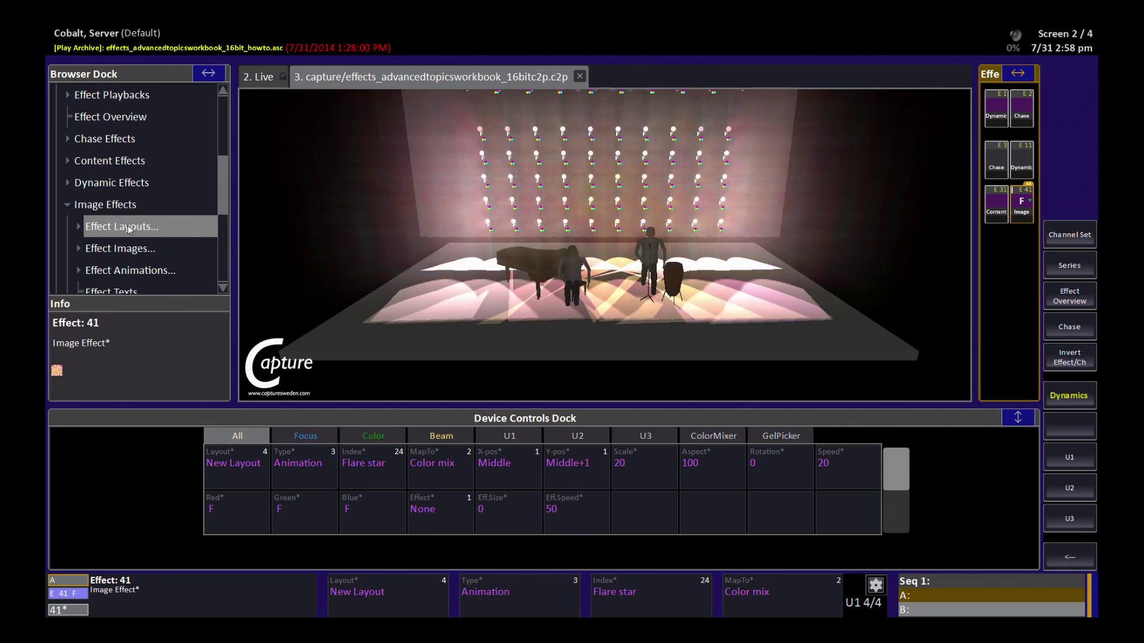
Step: Examine the WHOLE RIG layout in the layout editor and close the editor and layout list
left_click(137, 232)
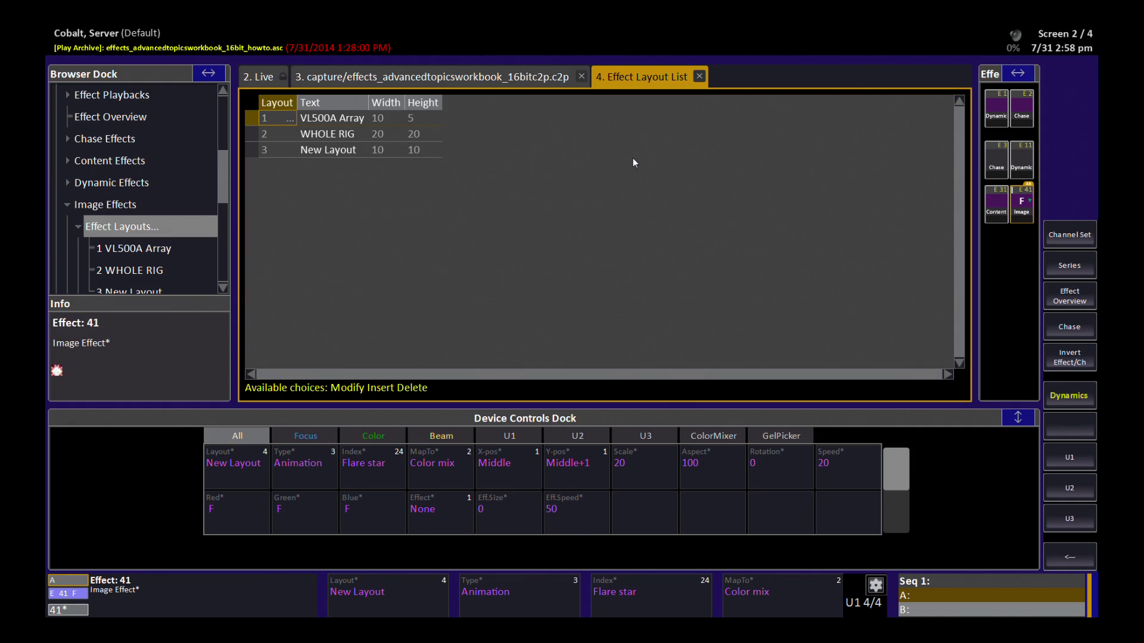
key("Return")
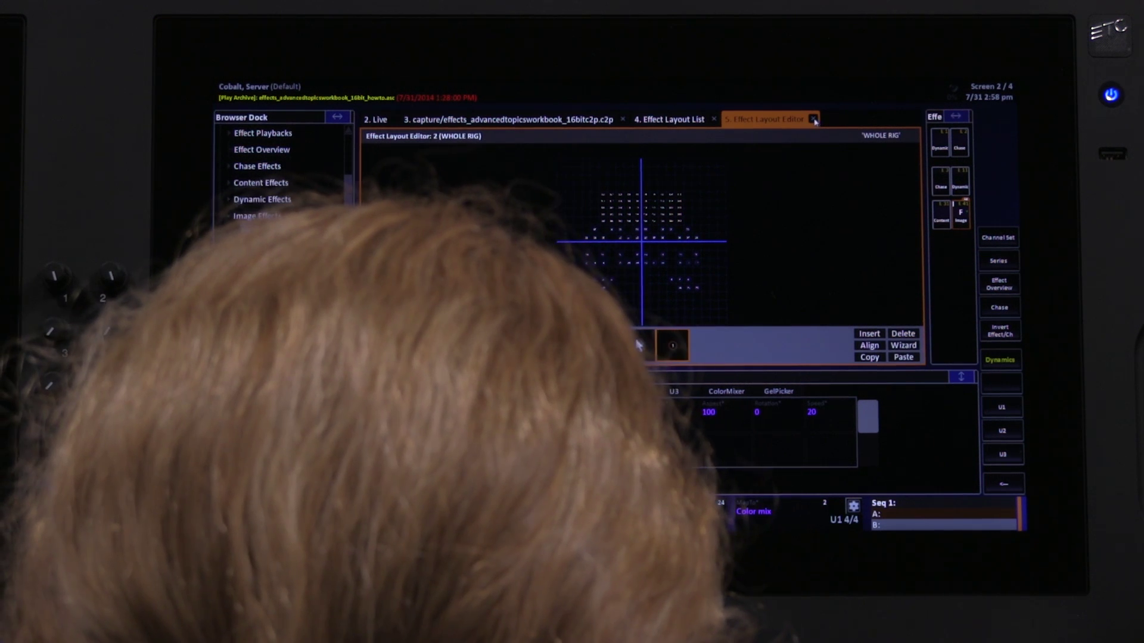
left_click(814, 118)
key("ctrl+w")
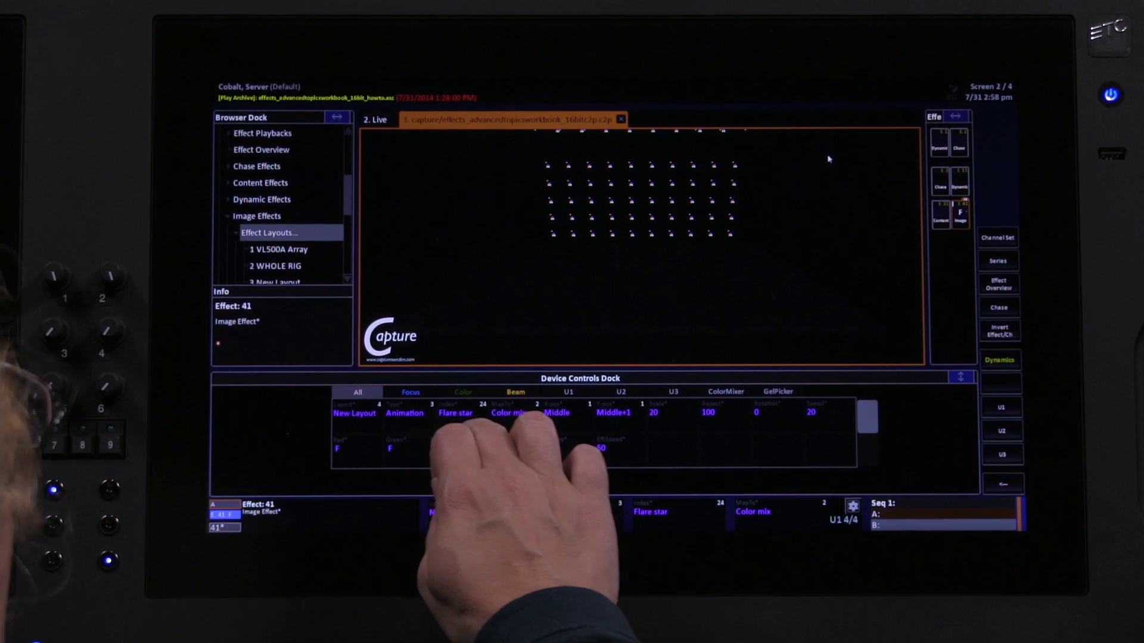
Step: Map image effect 41 to Intensity and assign the WHOLE RIG layout to it
left_click(506, 412)
left_click(381, 413)
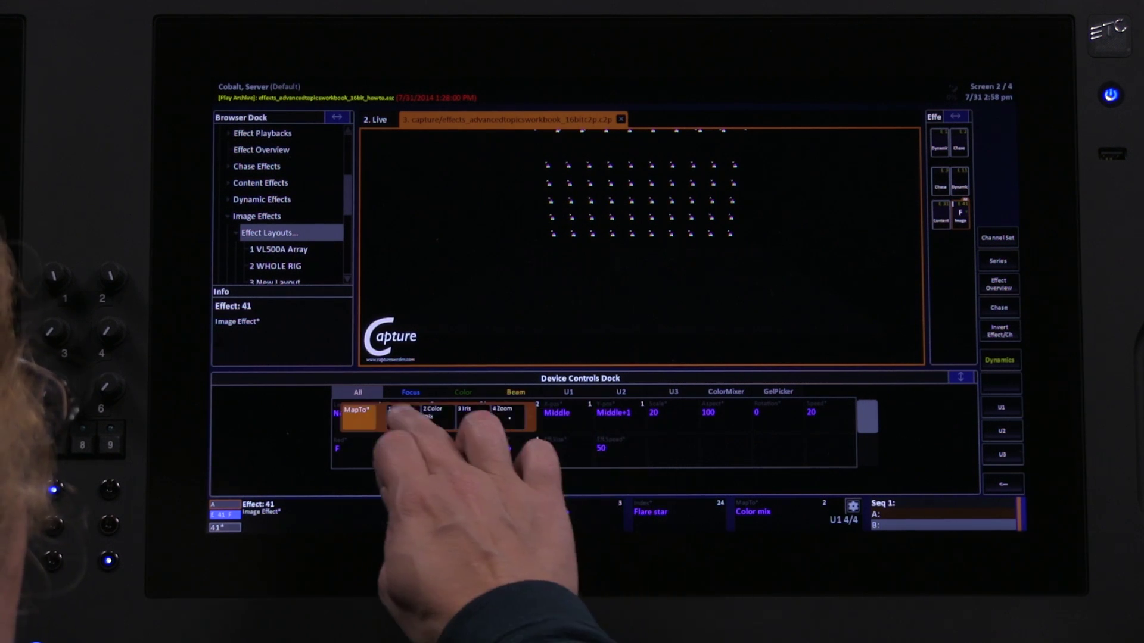
left_click(356, 412)
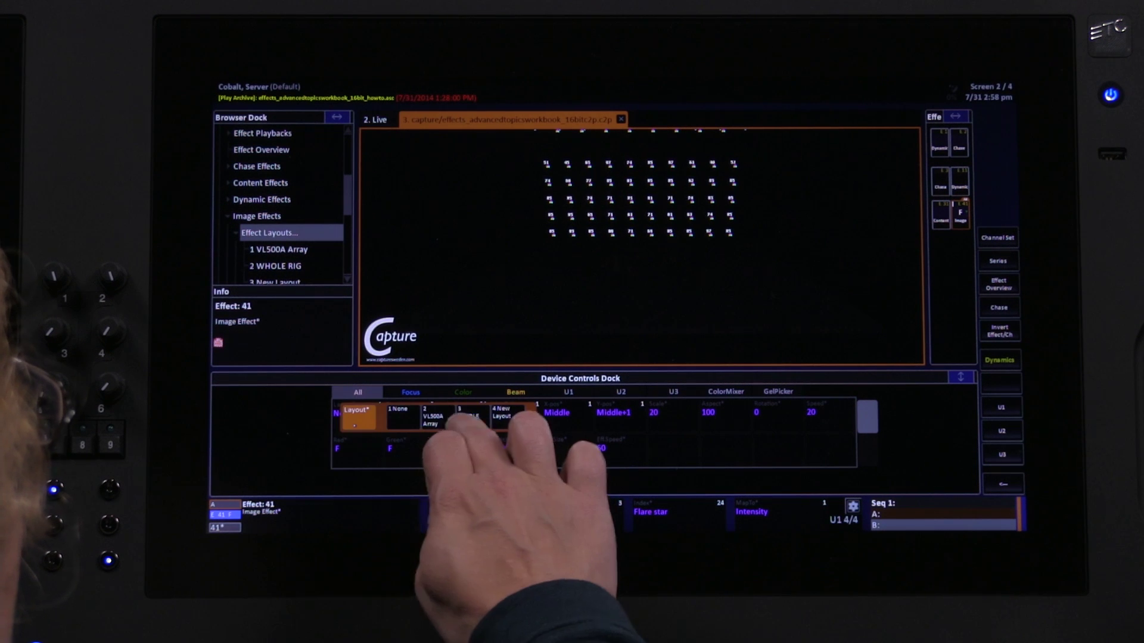
left_click(468, 415)
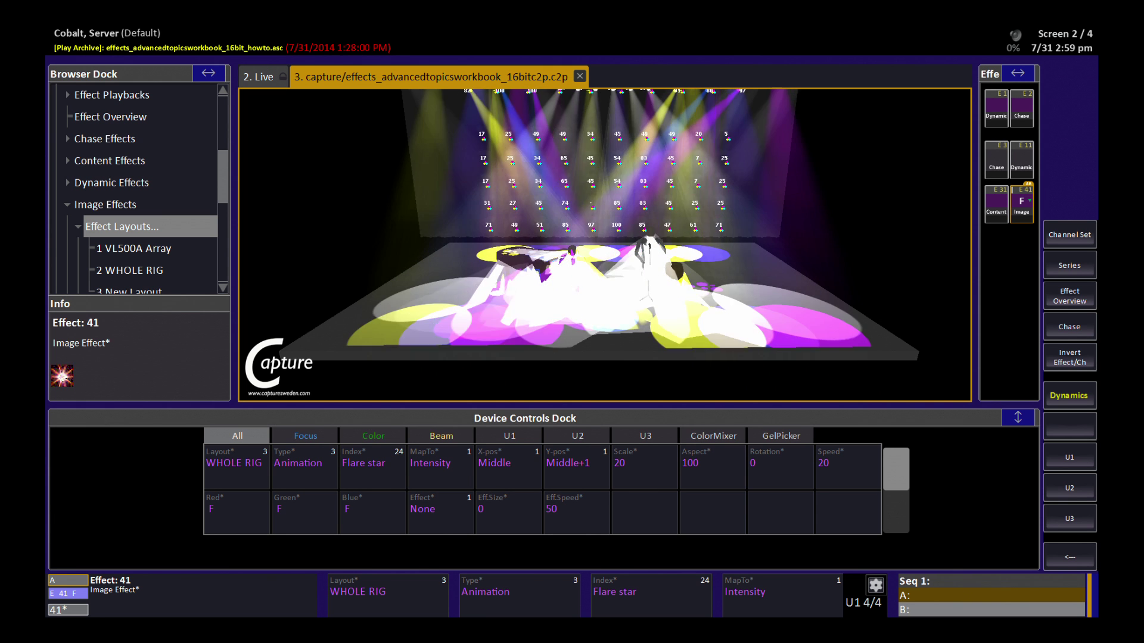
Step: Try the 16circles, Bars1, Bubbles and Crackle animations in turn as the index of image effect 41
left_click(371, 468)
left_click(372, 474)
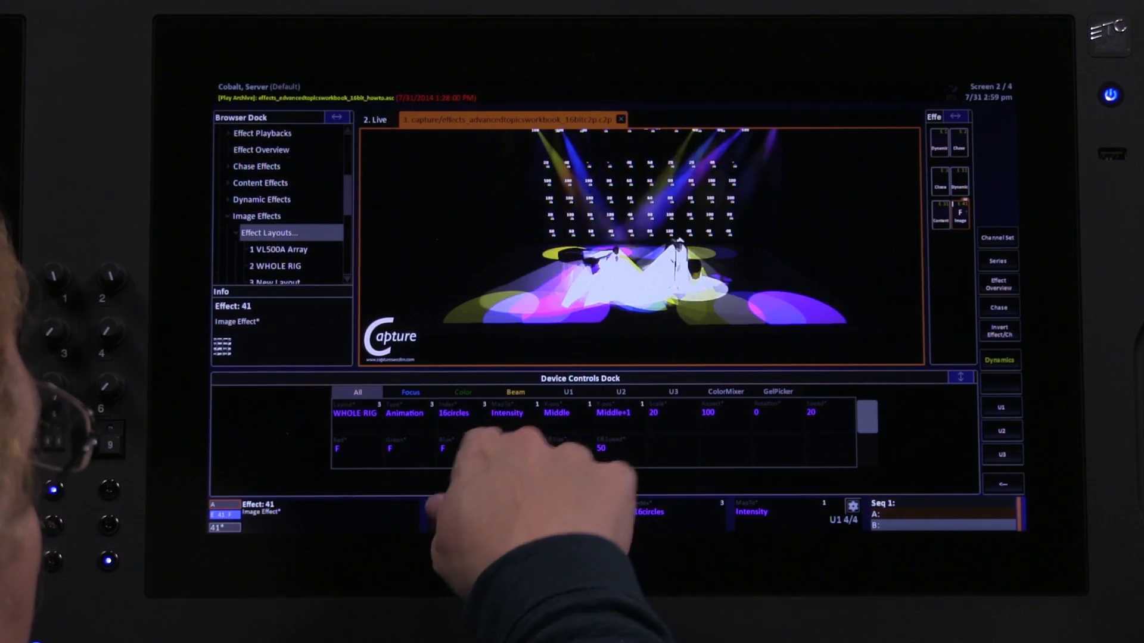
left_click(454, 412)
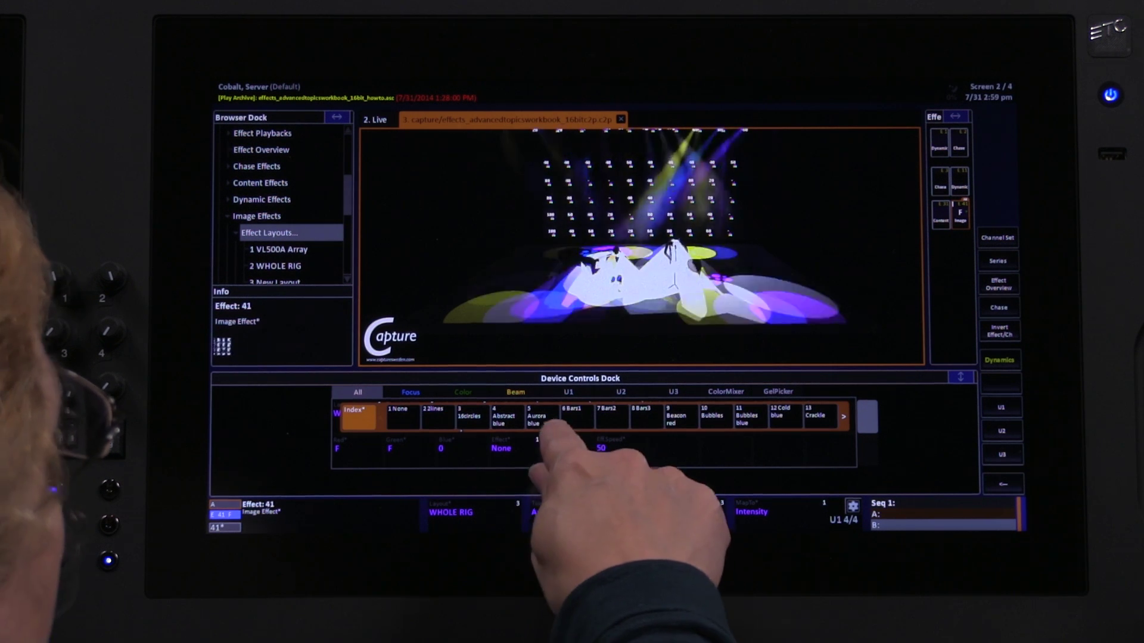
left_click(573, 414)
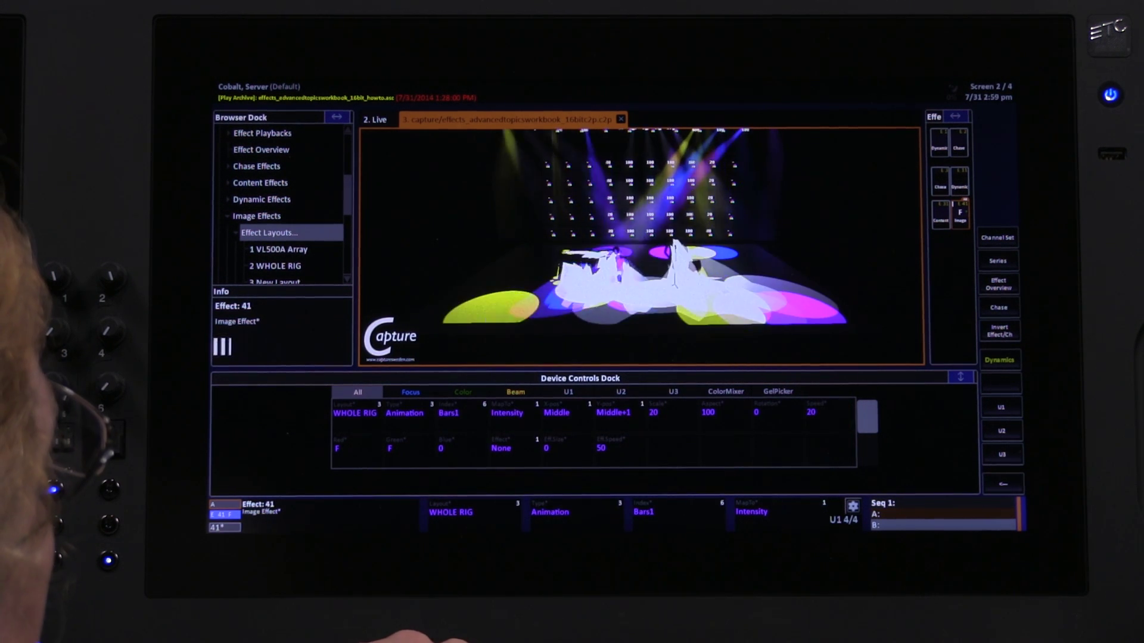
left_click(452, 413)
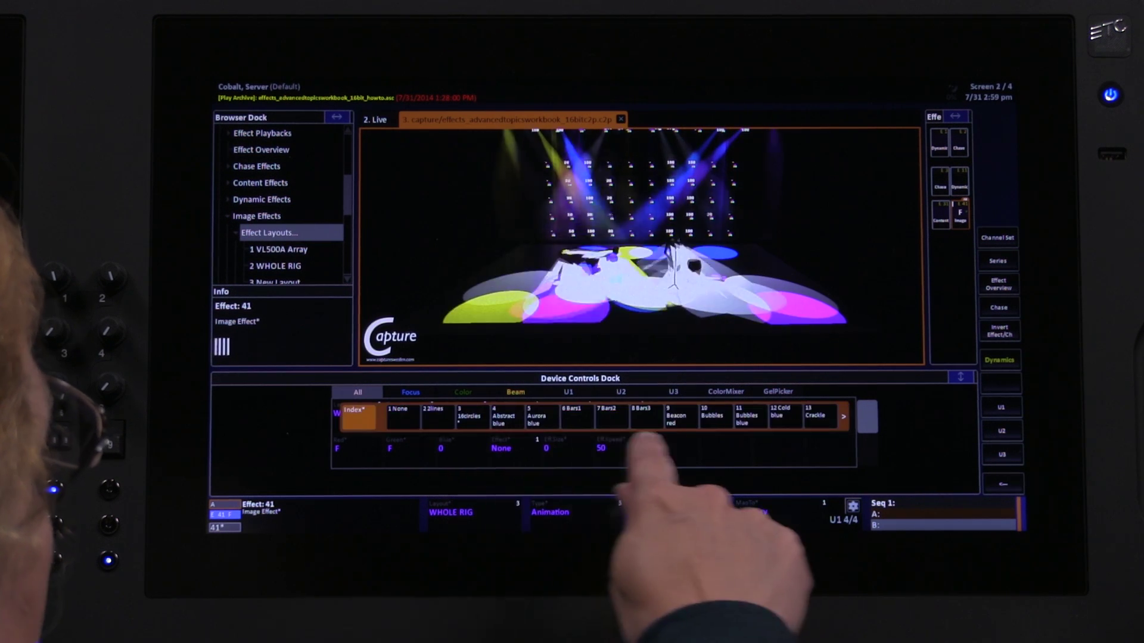
left_click(713, 415)
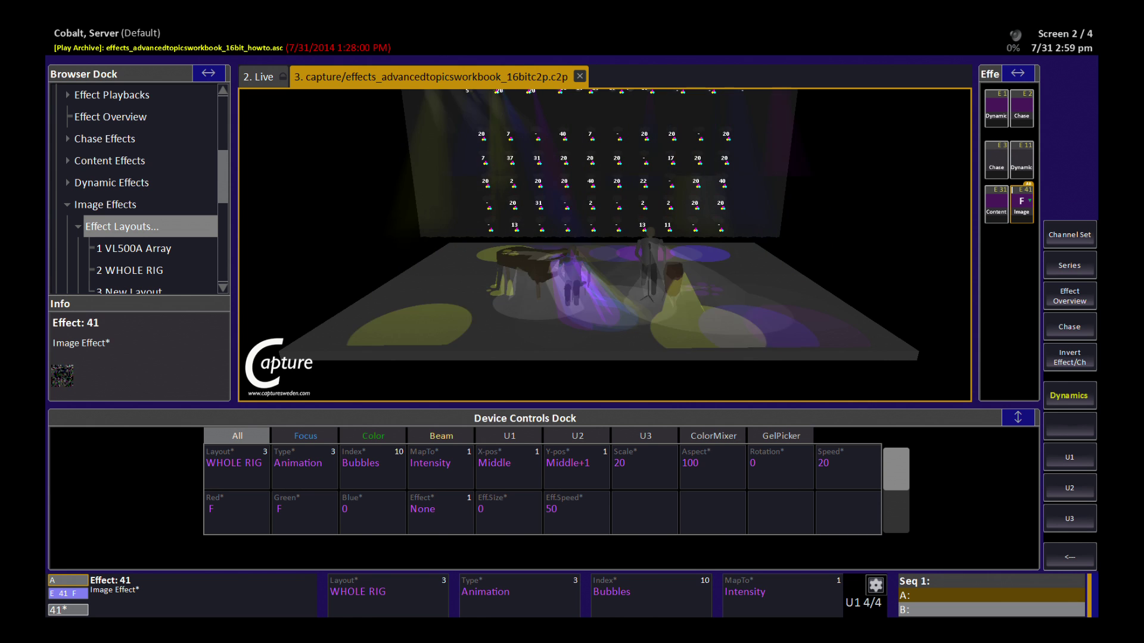
left_click(372, 467)
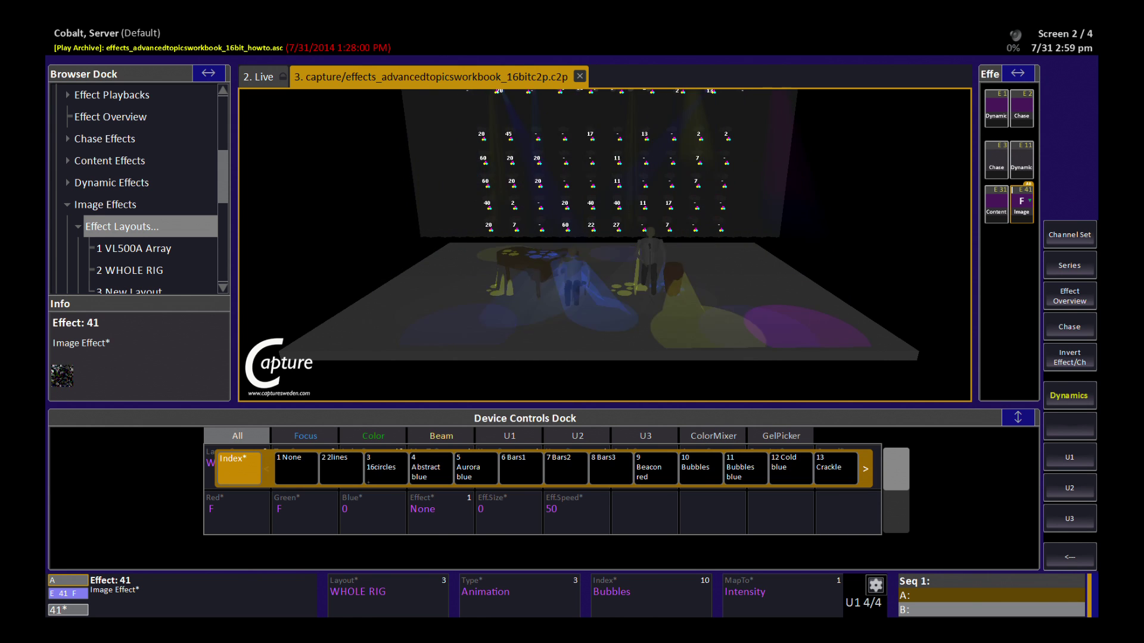
left_click(833, 469)
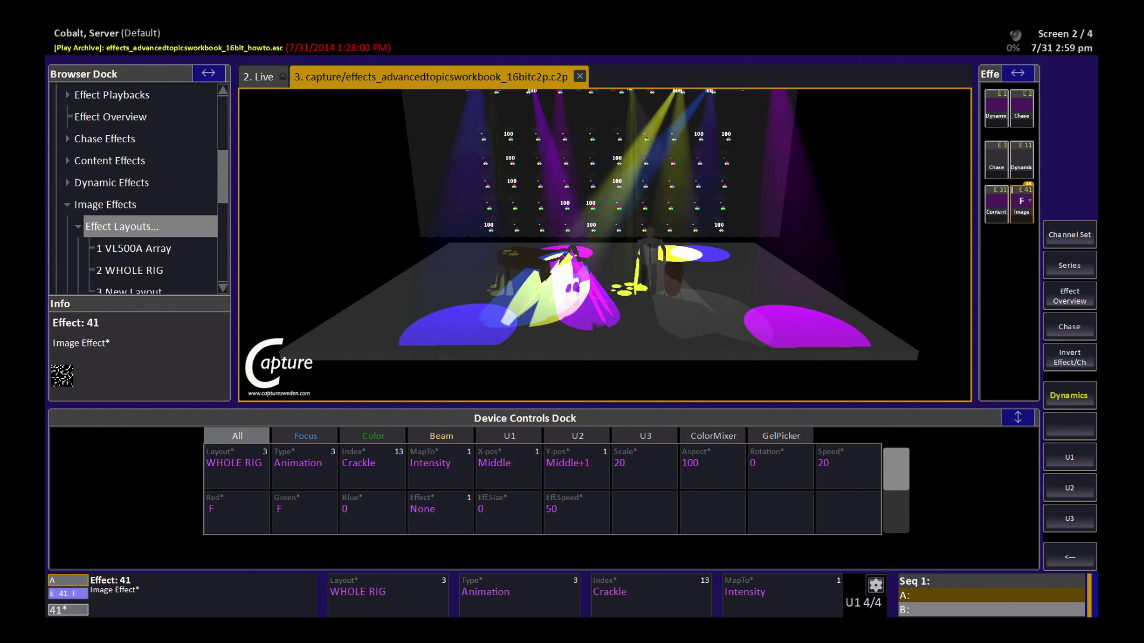
Step: Set the animation index of image effect 41 to 2lines
left_click(372, 468)
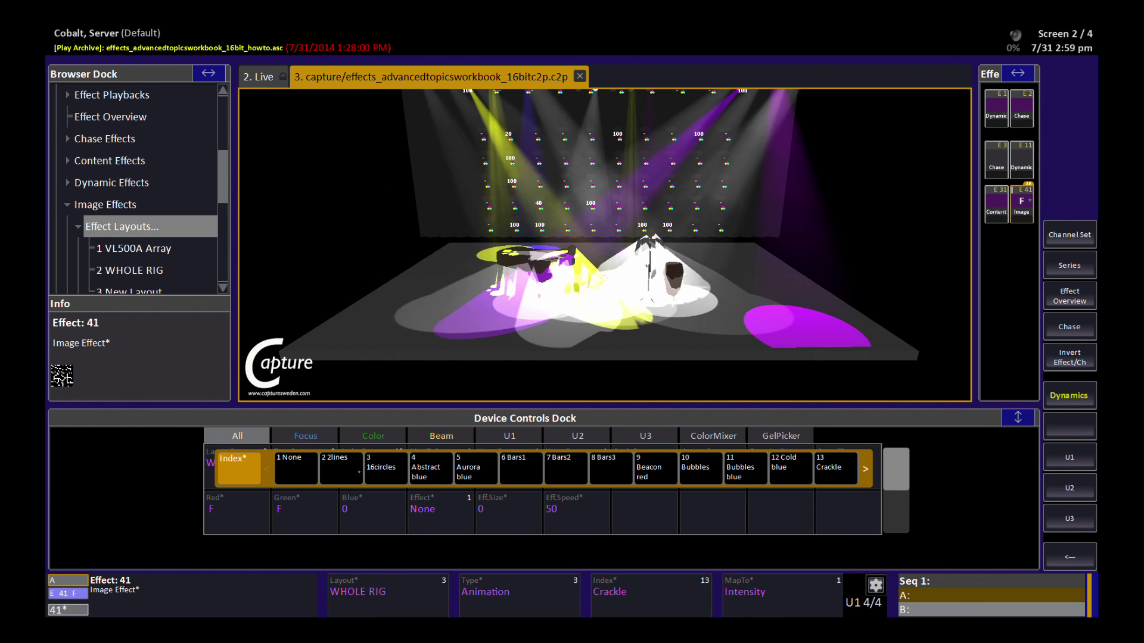
left_click(358, 472)
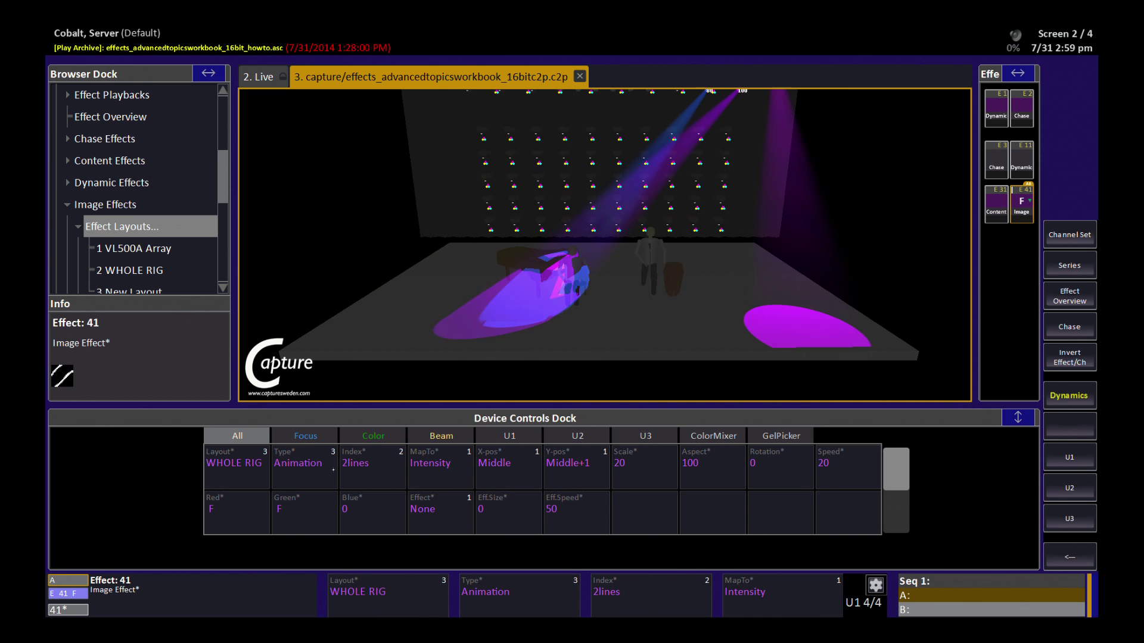